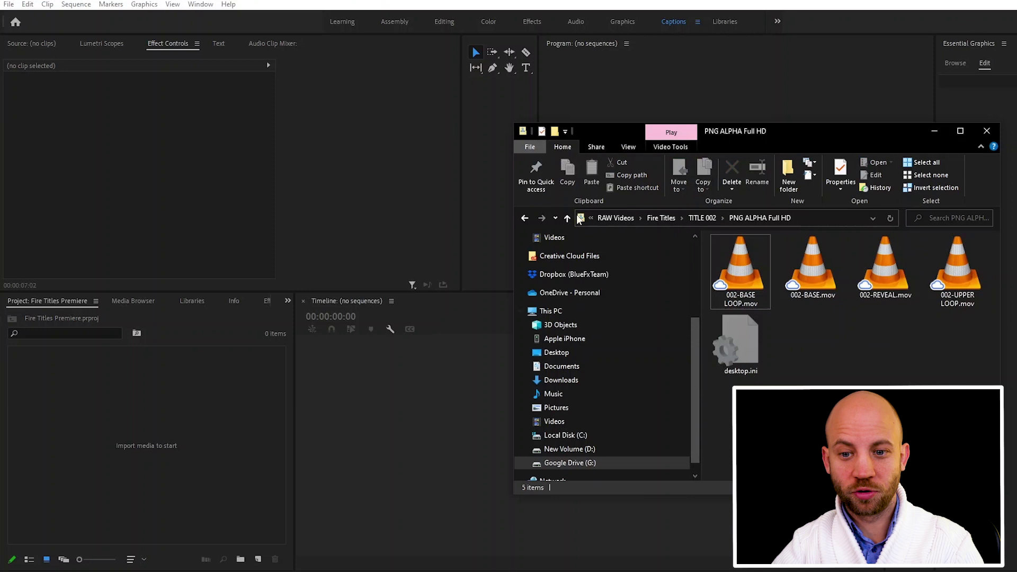
Drag all four .mov clips from TITLE 002 > PNG ALPHA Full HD into the Project panel.
{"action": "left_click", "coordinate": [524, 218]}
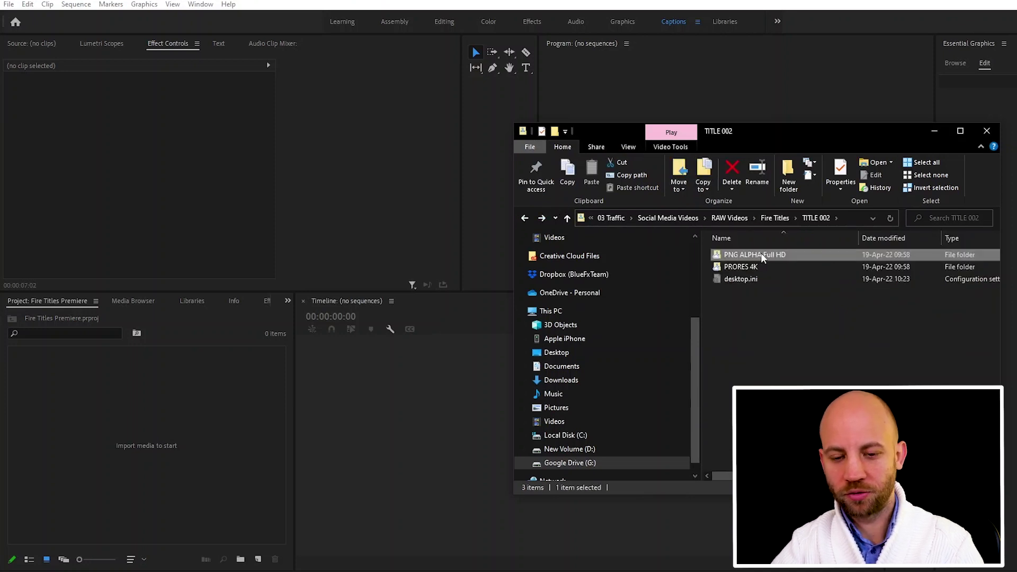
{"action": "double_click", "coordinate": [760, 255]}
{"action": "left_click", "coordinate": [741, 271]}
{"action": "key", "text": "shift+Right"}
{"action": "key", "text": "shift+Right"}
{"action": "key", "text": "shift+Right"}
{"action": "left_click_drag", "start_coordinate": [740, 270], "coordinate": [68, 430]}
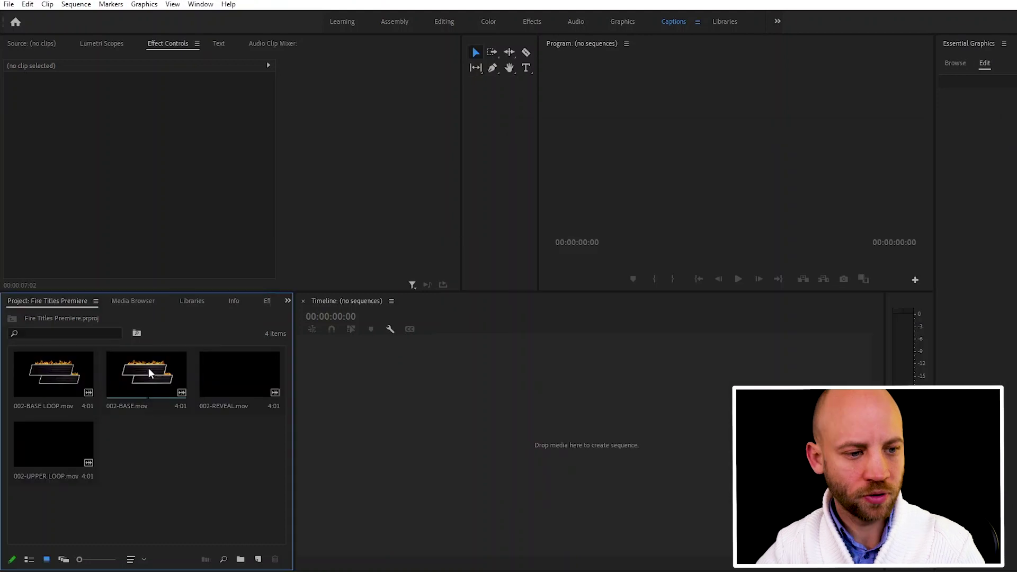
Create a sequence from 002-BASE.mov and stack 002-REVEAL.mov above it on V4.
{"action": "left_click", "coordinate": [148, 368]}
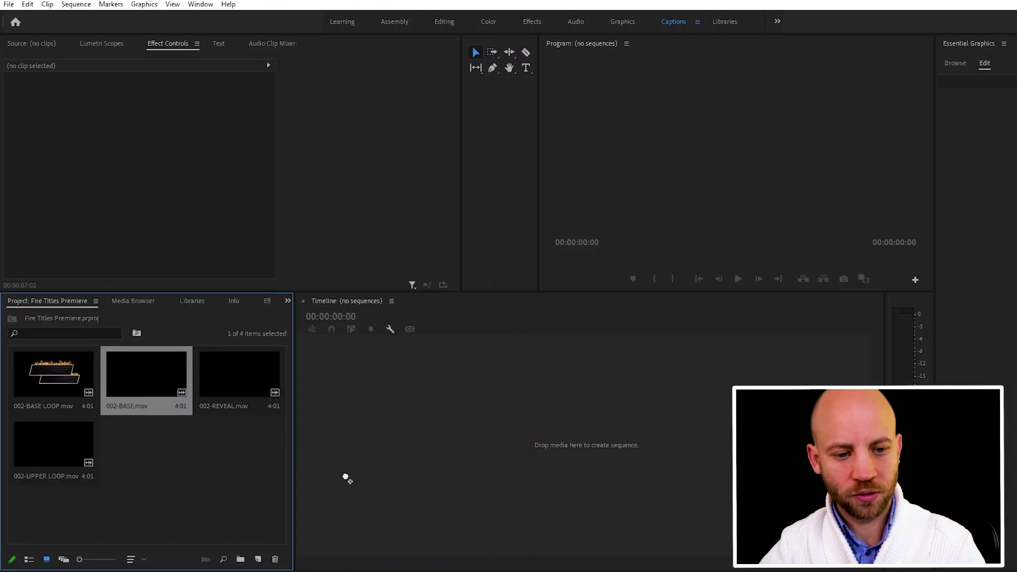
{"action": "left_click_drag", "start_coordinate": [347, 479], "coordinate": [371, 449]}
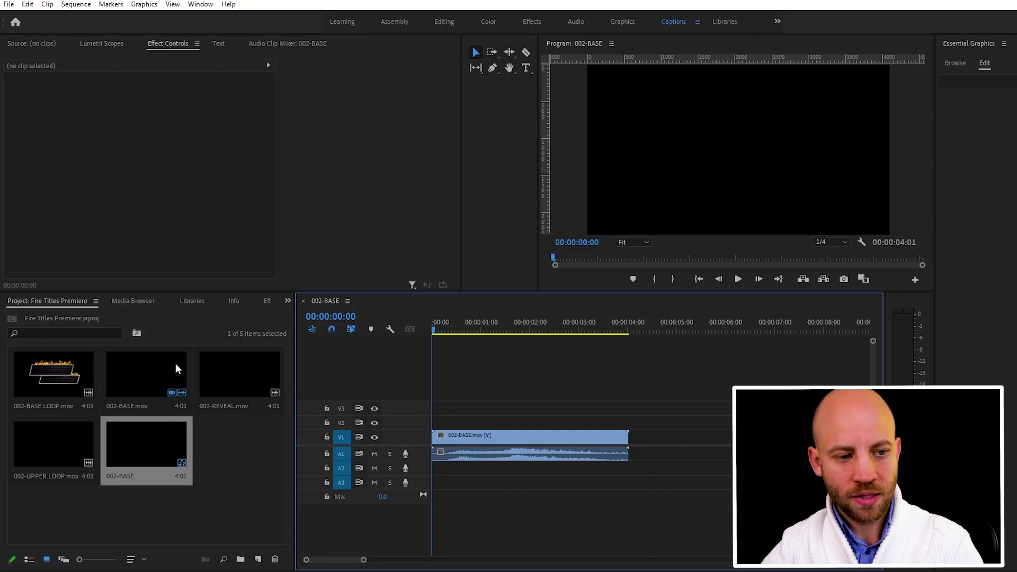
{"action": "left_click_drag", "start_coordinate": [247, 377], "coordinate": [433, 388]}
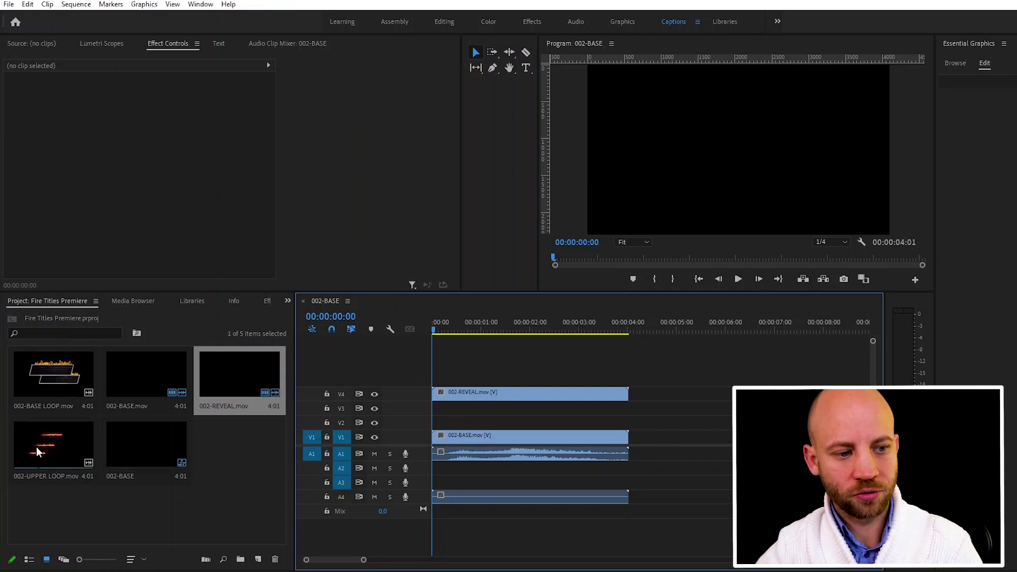
Add 002-BASE LOOP after the base clip and 002-UPPER LOOP after the reveal, previewing at 2:17.
{"action": "left_click_drag", "start_coordinate": [23, 380], "coordinate": [633, 454]}
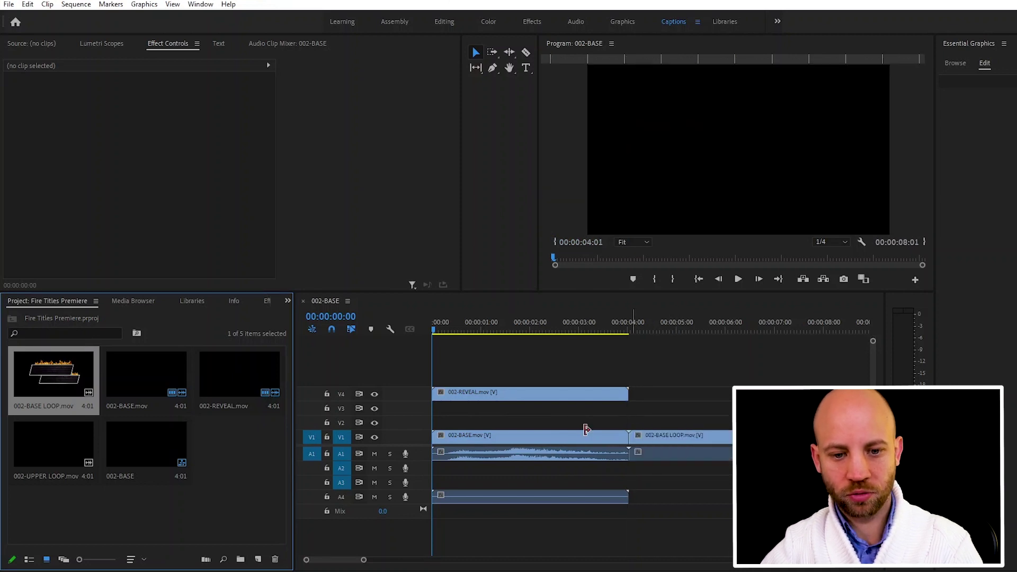
{"action": "left_click", "coordinate": [32, 462]}
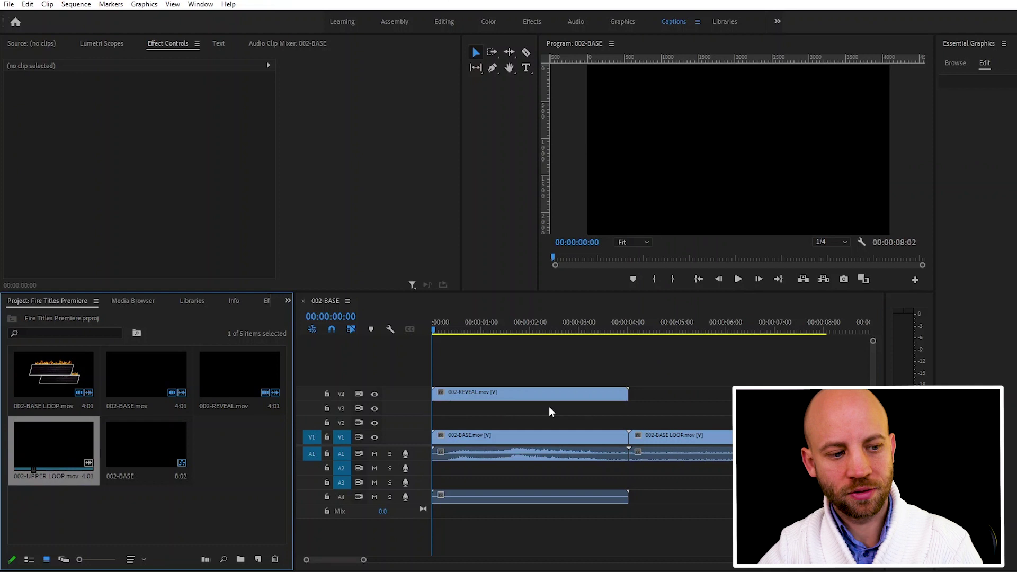
{"action": "left_click_drag", "start_coordinate": [55, 441], "coordinate": [635, 398]}
{"action": "left_click", "coordinate": [559, 329]}
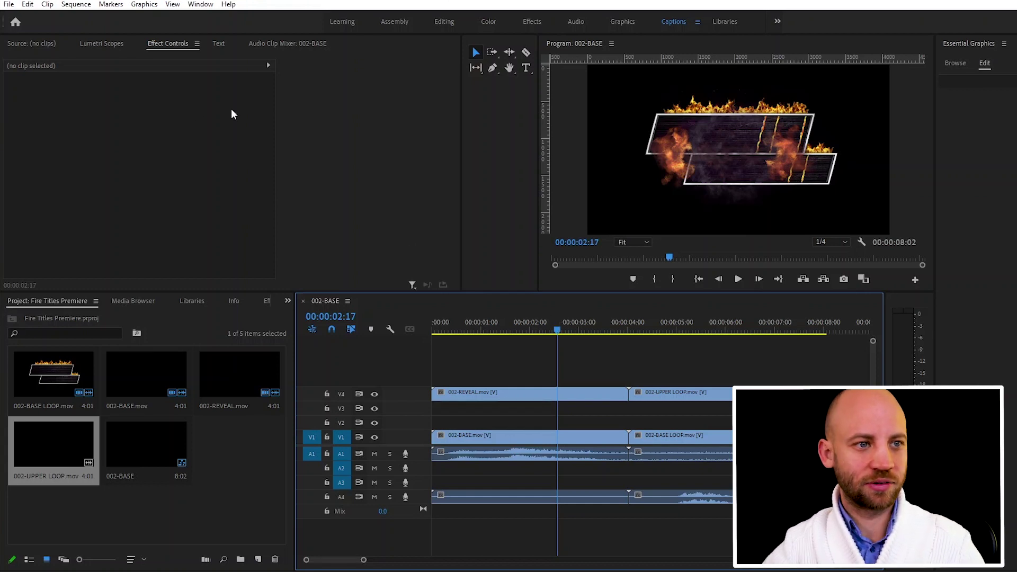
Add a New Text Layer from Graphics > New Layer > Text and place it on the upper fire bar.
{"action": "left_click", "coordinate": [113, 5]}
{"action": "mouse_move", "coordinate": [133, 6]}
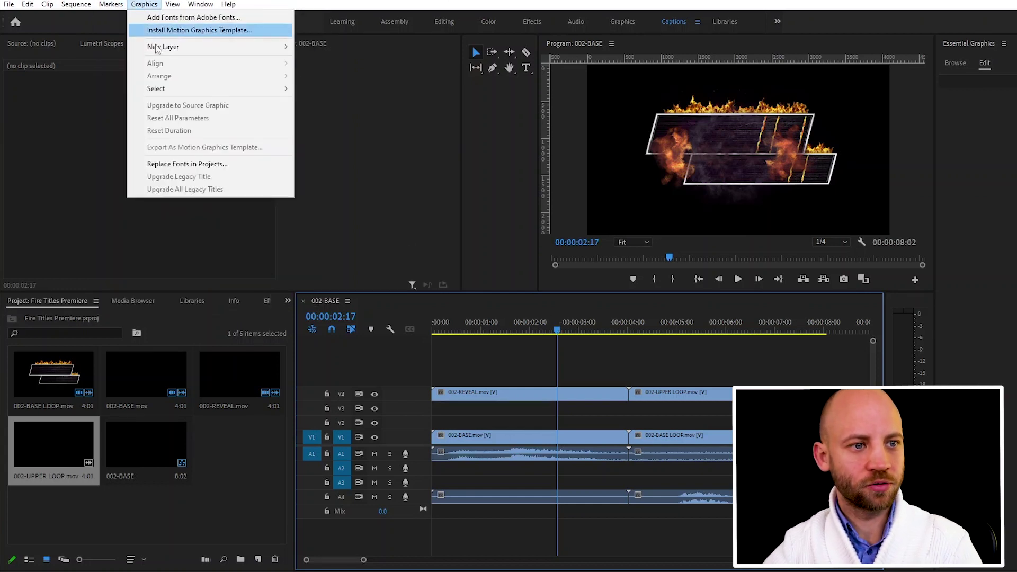
{"action": "mouse_move", "coordinate": [164, 48]}
{"action": "left_click", "coordinate": [381, 51]}
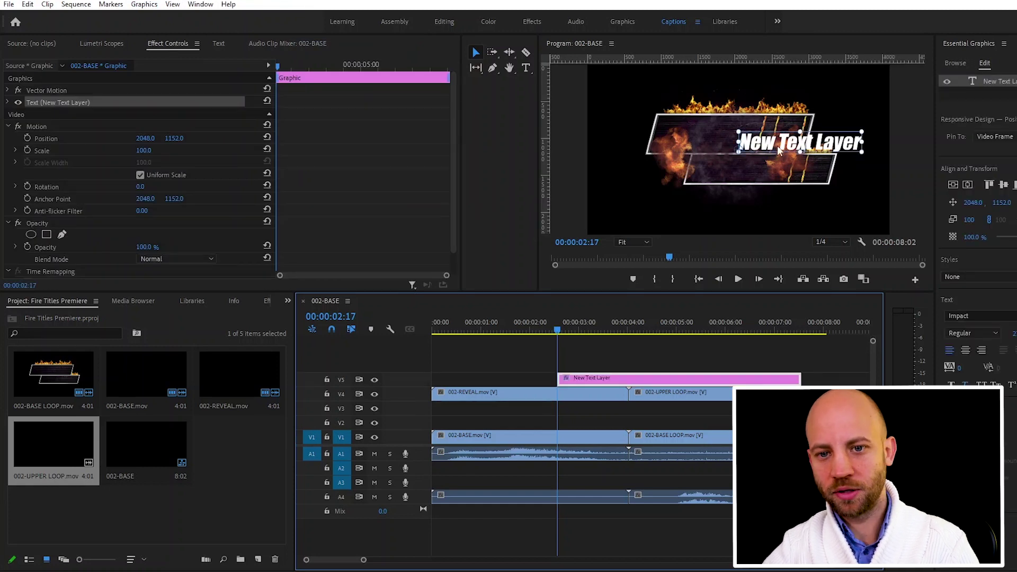
{"action": "left_click_drag", "start_coordinate": [787, 148], "coordinate": [720, 137]}
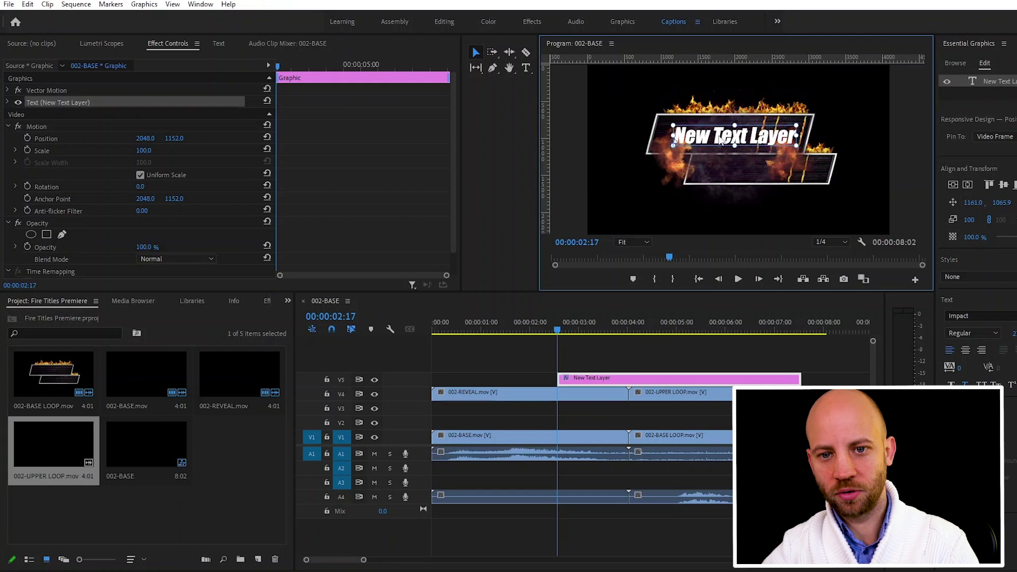
Alt-drag a copy of the text clip to V6 and move the copy onto the lower fire bar.
{"action": "left_click", "coordinate": [586, 402]}
{"action": "left_click", "coordinate": [590, 379]}
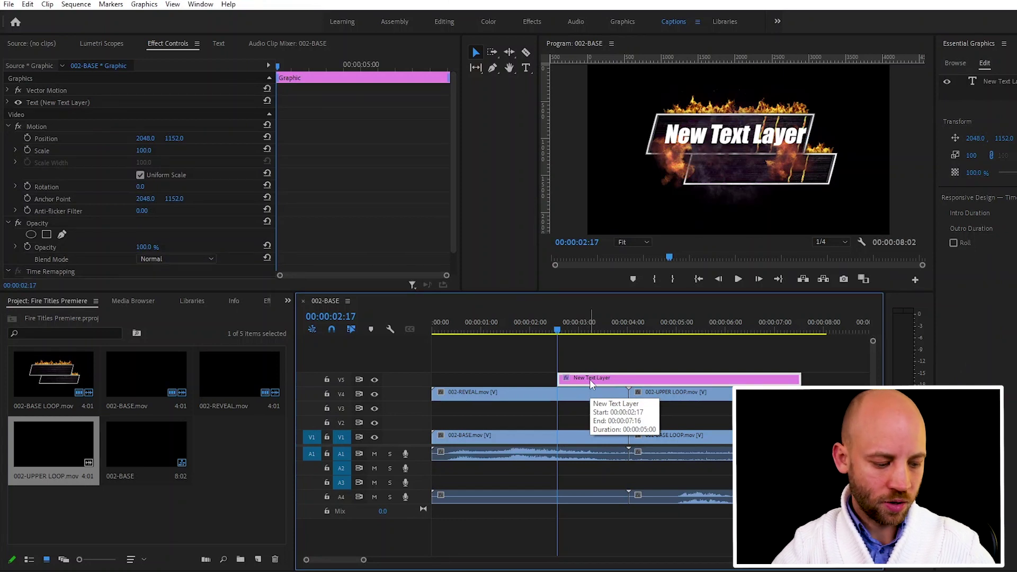
{"action": "left_click_drag", "start_coordinate": [590, 379], "coordinate": [594, 372]}
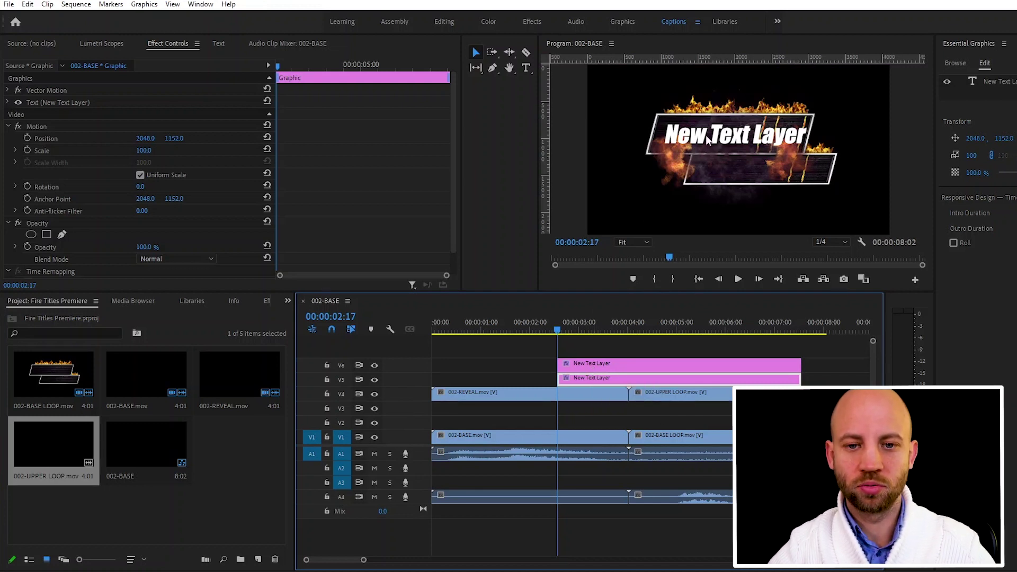
{"action": "left_click_drag", "start_coordinate": [704, 138], "coordinate": [731, 170]}
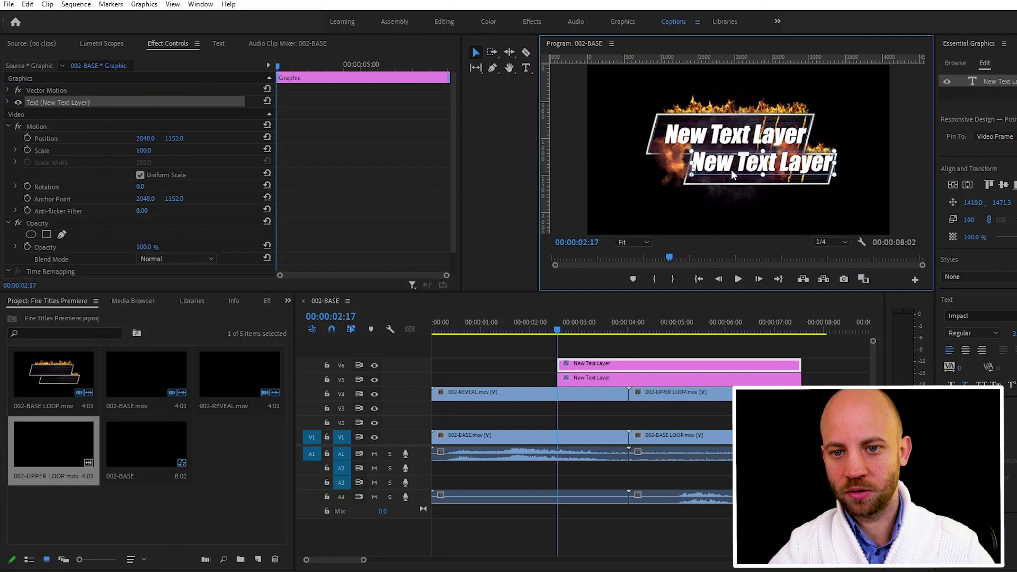
{"action": "left_click", "coordinate": [588, 366]}
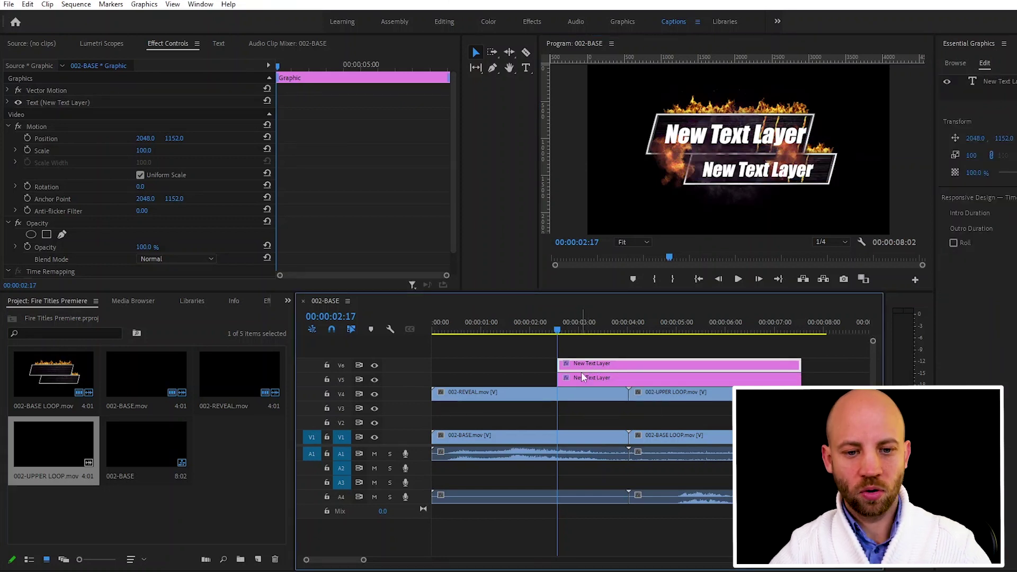
Move both text clips to 0:00 on V2 and V3, and shift the reveal and upper loop clips up to V6.
{"action": "left_click_drag", "start_coordinate": [581, 365], "coordinate": [461, 409]}
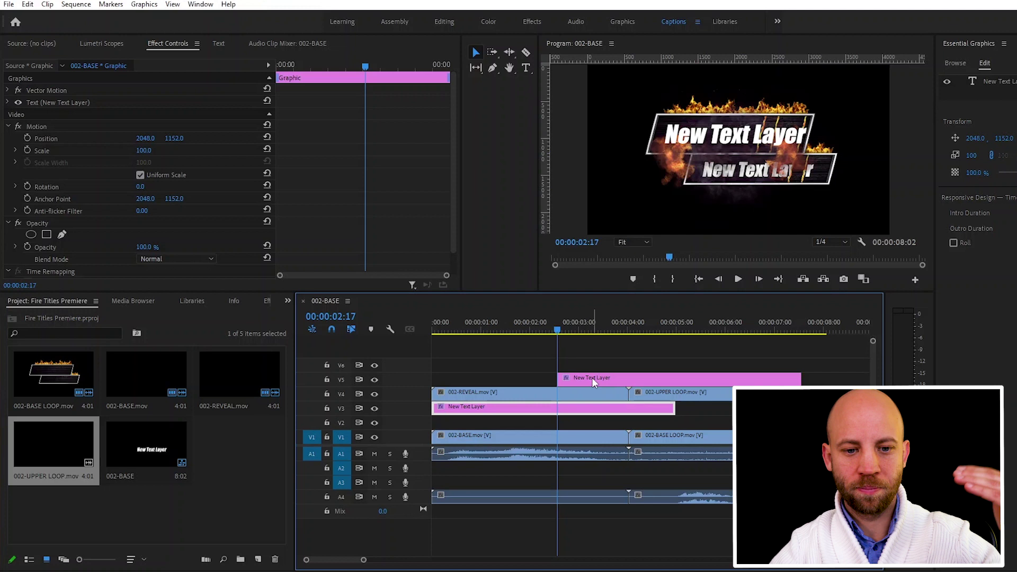
{"action": "left_click_drag", "start_coordinate": [608, 379], "coordinate": [470, 425]}
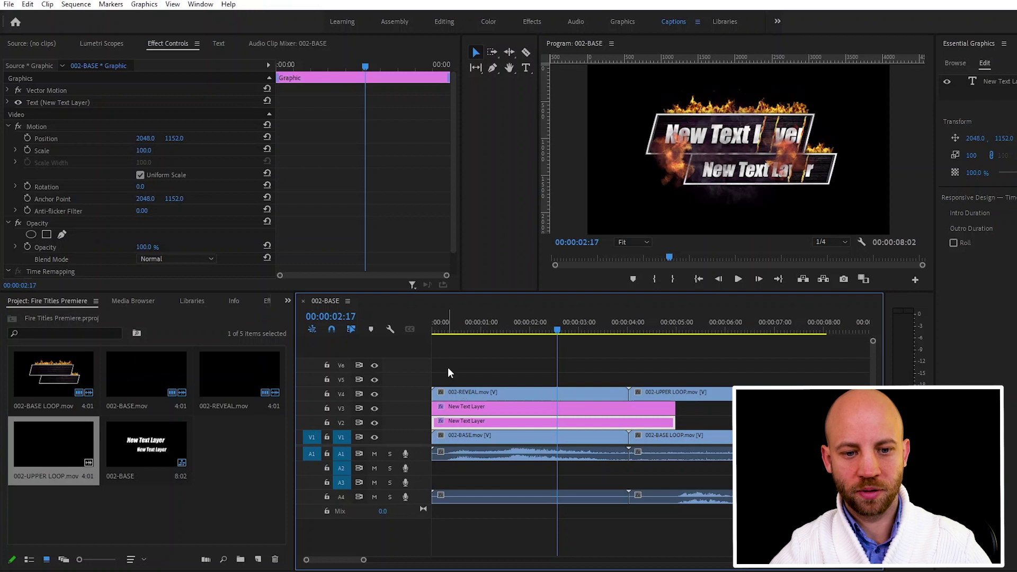
{"action": "left_click_drag", "start_coordinate": [447, 367], "coordinate": [473, 400]}
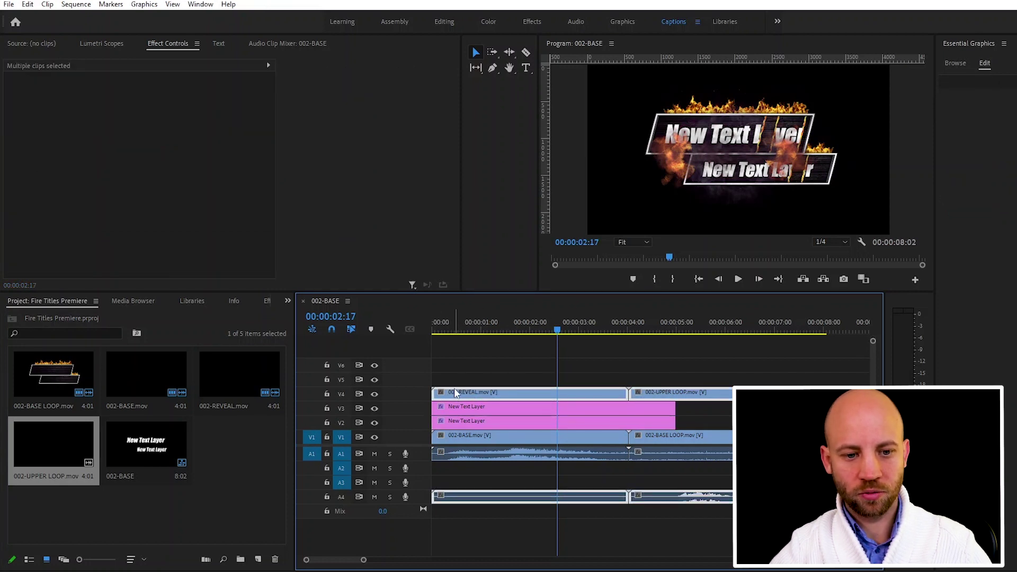
{"action": "left_click", "coordinate": [462, 365]}
{"action": "left_click_drag", "start_coordinate": [448, 370], "coordinate": [464, 400]}
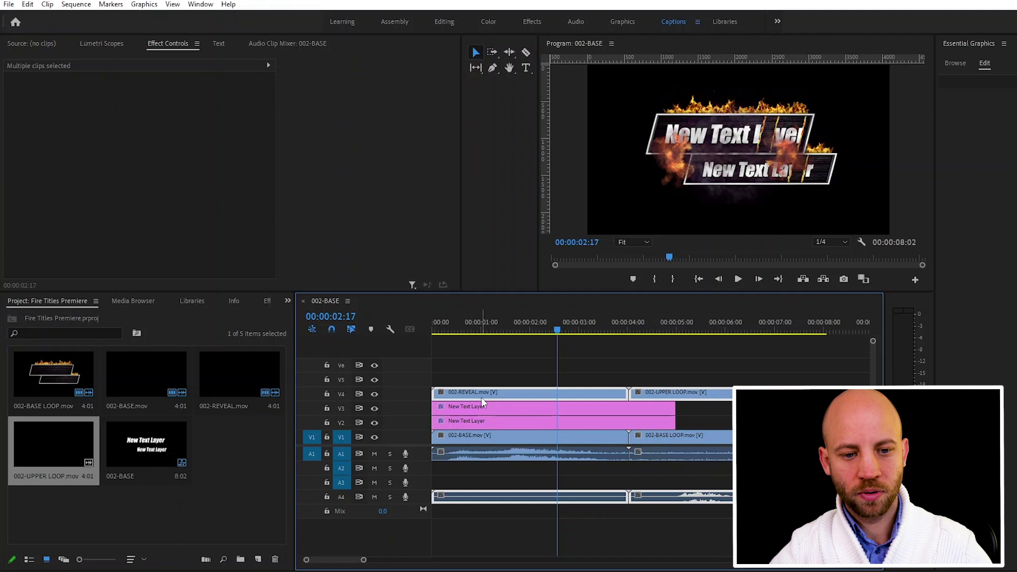
{"action": "left_click_drag", "start_coordinate": [481, 395], "coordinate": [481, 367]}
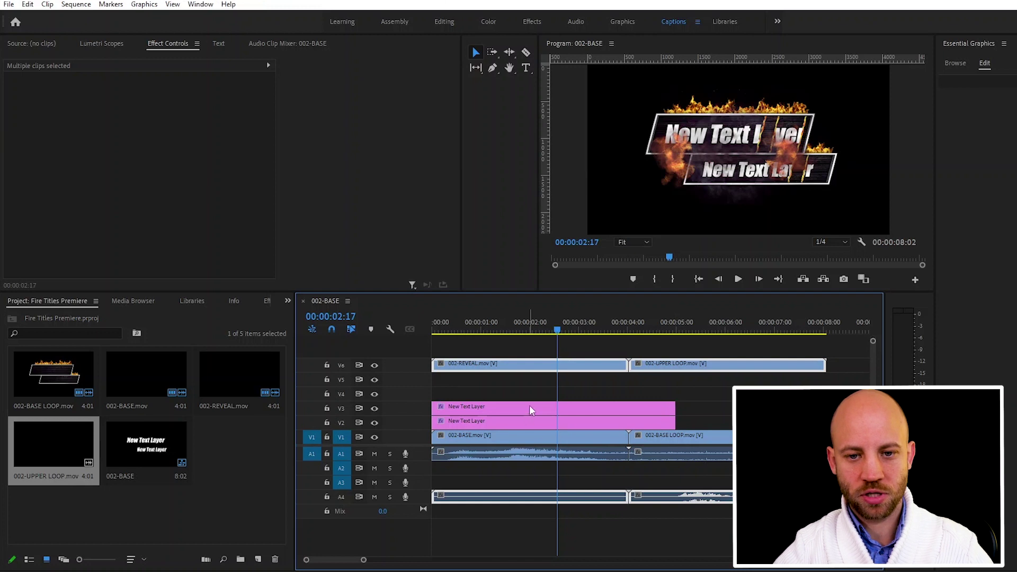
Stretch both New Text Layer clips out to the end of the sequence.
{"action": "left_click", "coordinate": [656, 406]}
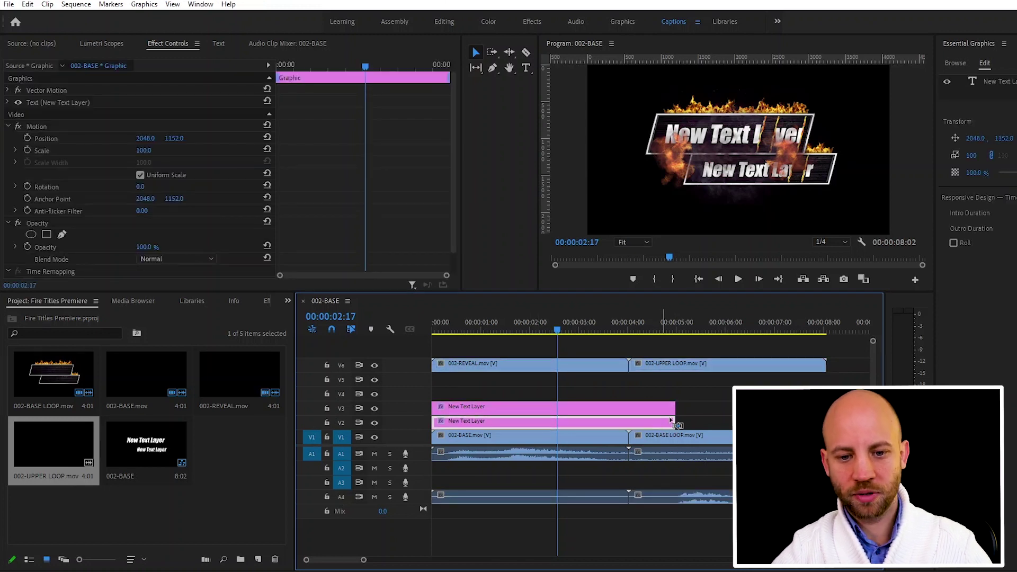
{"action": "left_click", "coordinate": [677, 407]}
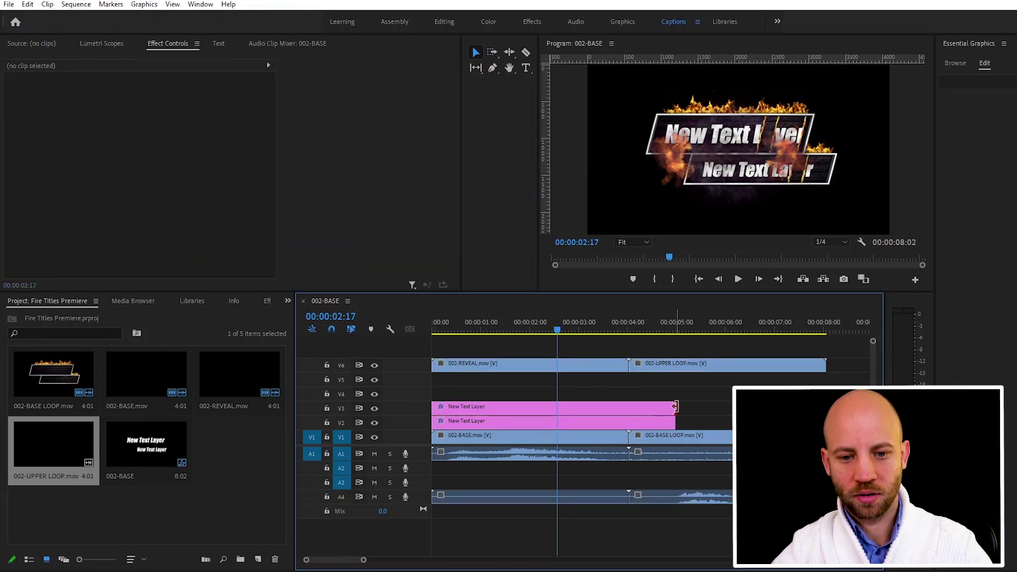
{"action": "left_click_drag", "start_coordinate": [676, 407], "coordinate": [825, 406]}
{"action": "left_click", "coordinate": [485, 386]}
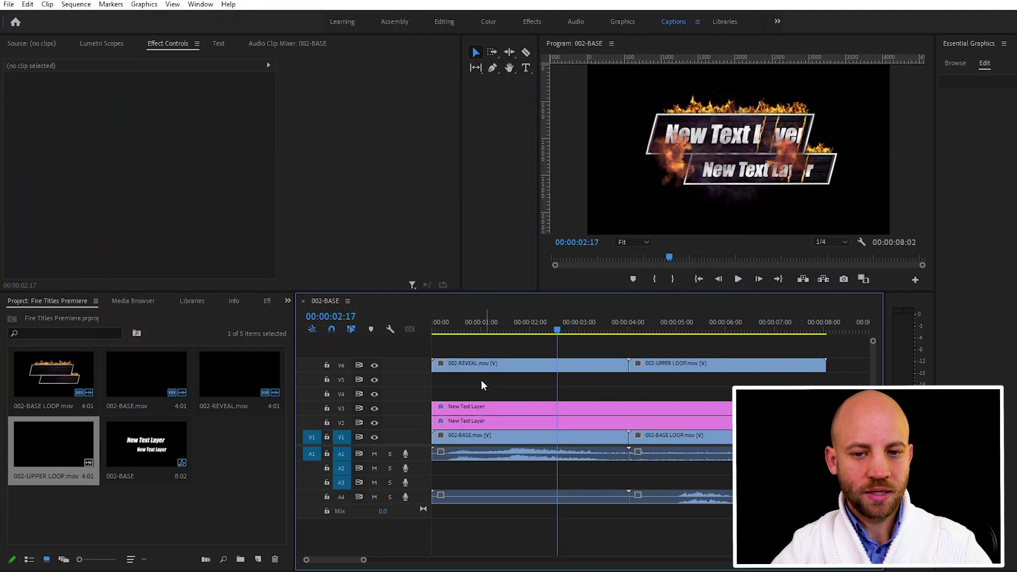
{"action": "left_click", "coordinate": [471, 331]}
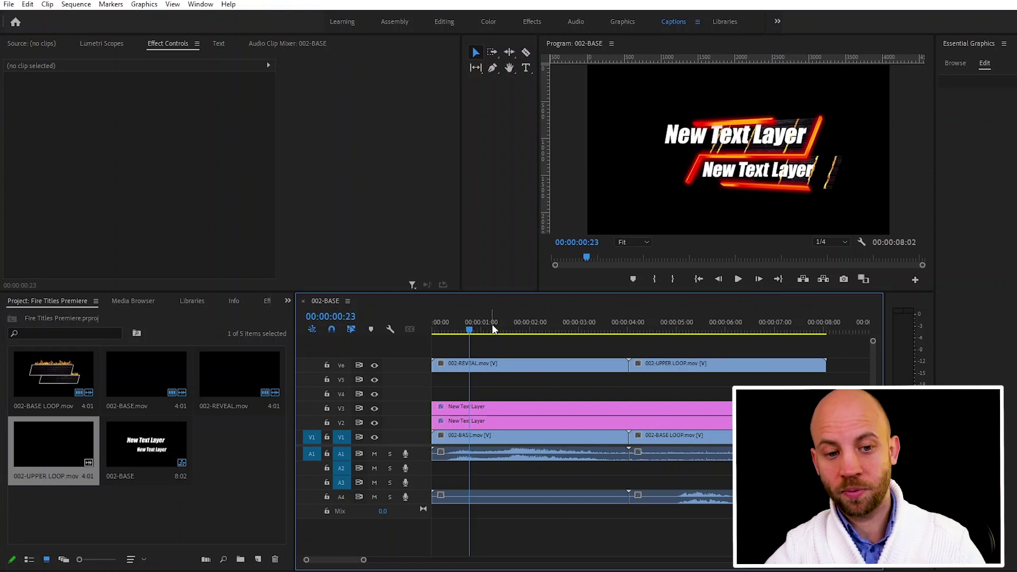
Trim the V2 and V3 New Text Layer clips to begin at 00:00:01:16, then return the playhead to the start.
{"action": "left_click_drag", "start_coordinate": [492, 328], "coordinate": [509, 330]}
{"action": "left_click_drag", "start_coordinate": [507, 292], "coordinate": [507, 366]}
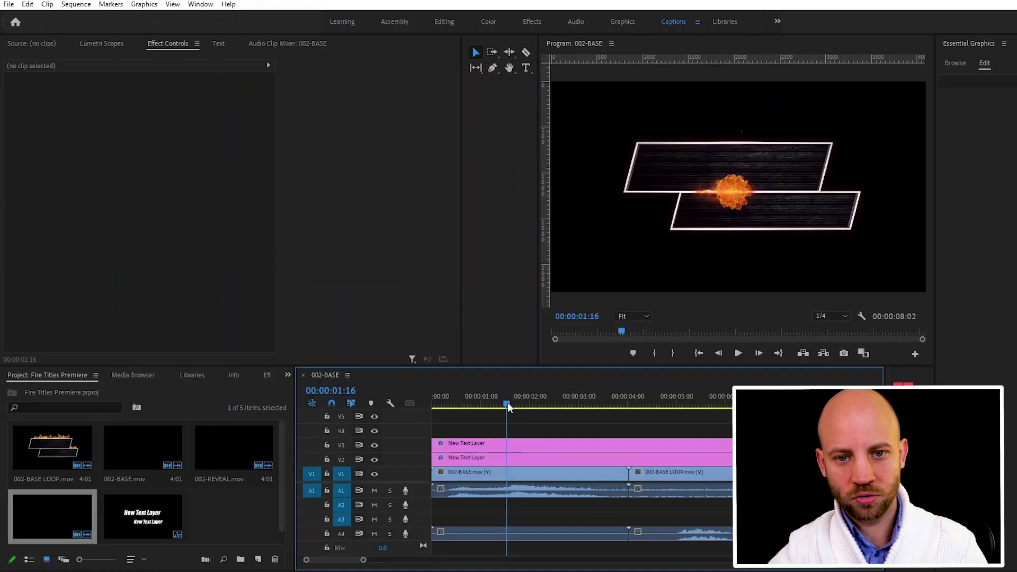
{"action": "left_click", "coordinate": [504, 444]}
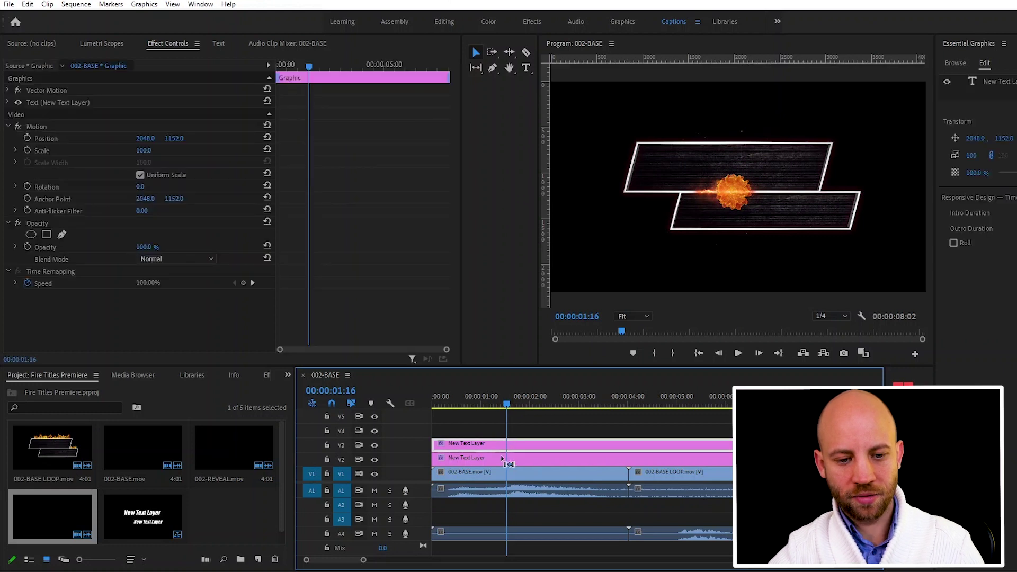
{"action": "left_click", "coordinate": [502, 460]}
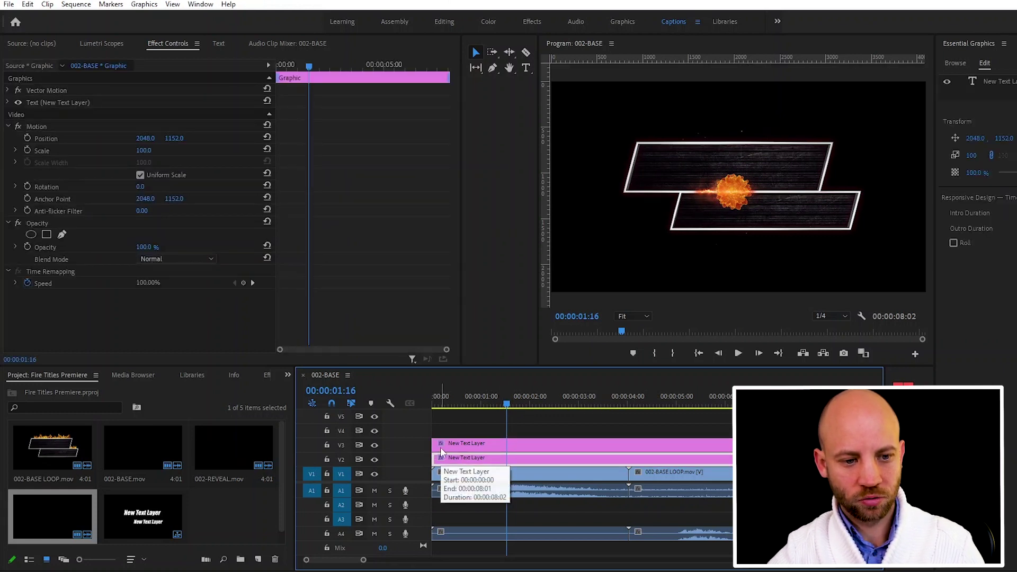
{"action": "left_click_drag", "start_coordinate": [433, 457], "coordinate": [507, 458]}
{"action": "left_click_drag", "start_coordinate": [434, 445], "coordinate": [508, 446]}
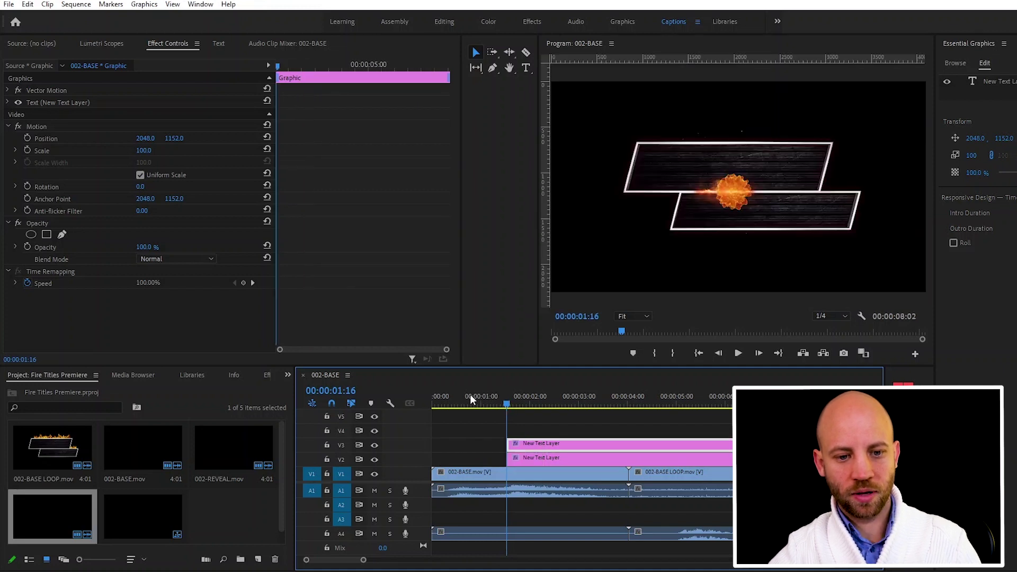
{"action": "left_click_drag", "start_coordinate": [469, 394], "coordinate": [420, 394]}
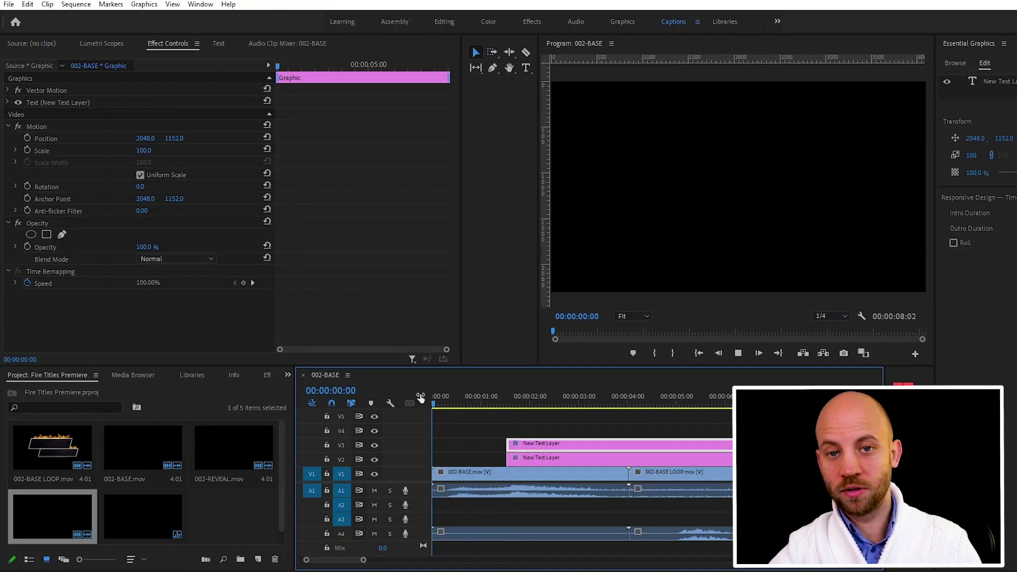
Play the fire title through once, stop it, and save the Fire Titles project with Ctrl+S.
{"action": "key", "text": "space"}
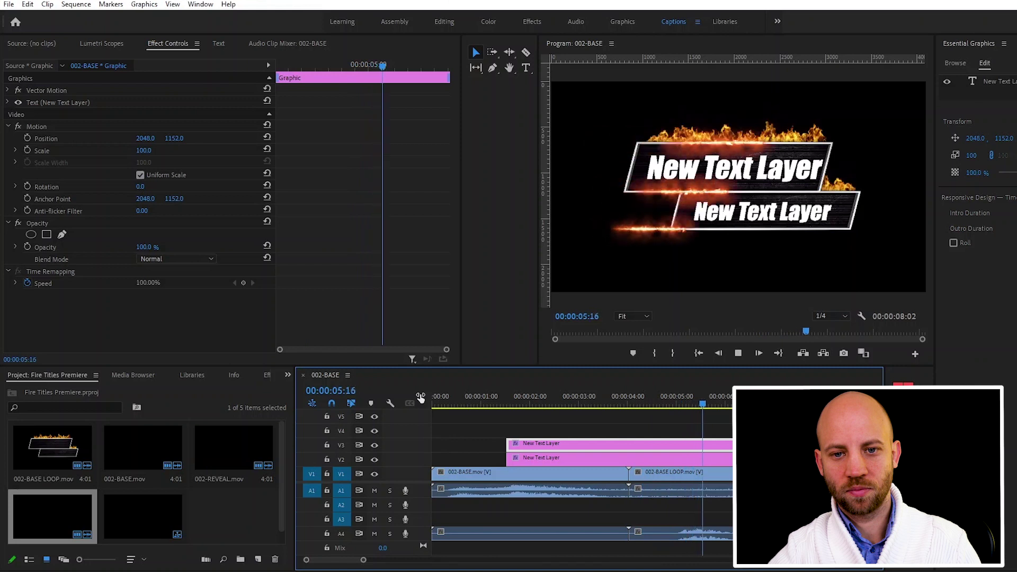
{"action": "key", "text": "space"}
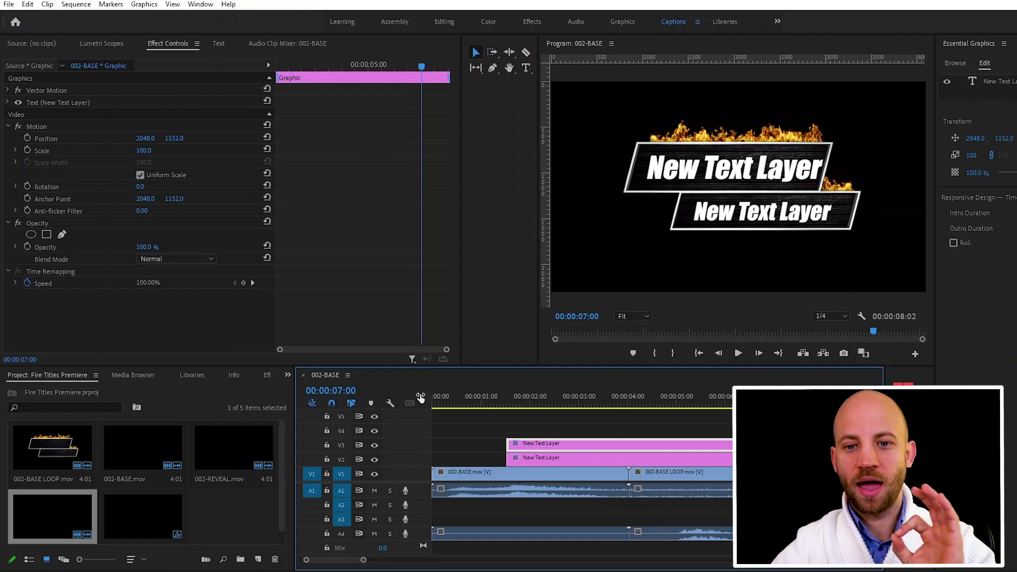
{"action": "key", "text": "ctrl+s"}
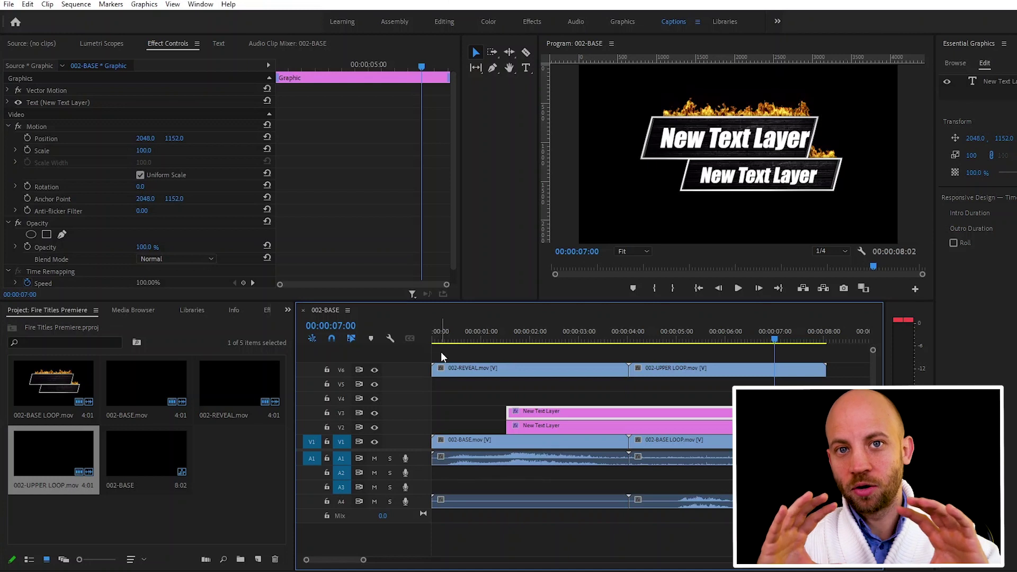
Nest the fire clips and both text layers as Nested Sequence 03, then raise it from V1 to V3.
{"action": "left_click_drag", "start_coordinate": [441, 352], "coordinate": [739, 517]}
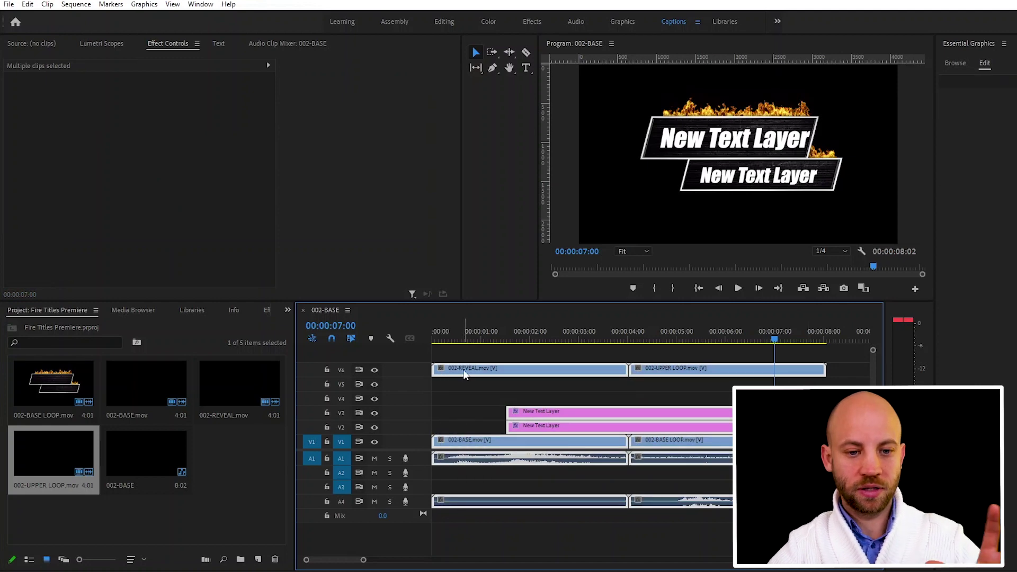
{"action": "right_click", "coordinate": [465, 372]}
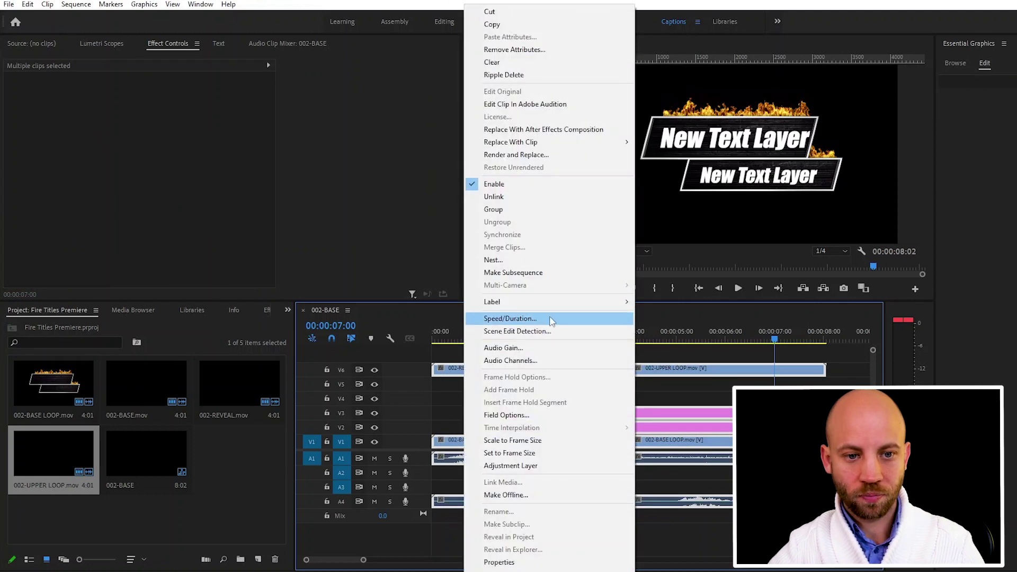
{"action": "left_click", "coordinate": [524, 259]}
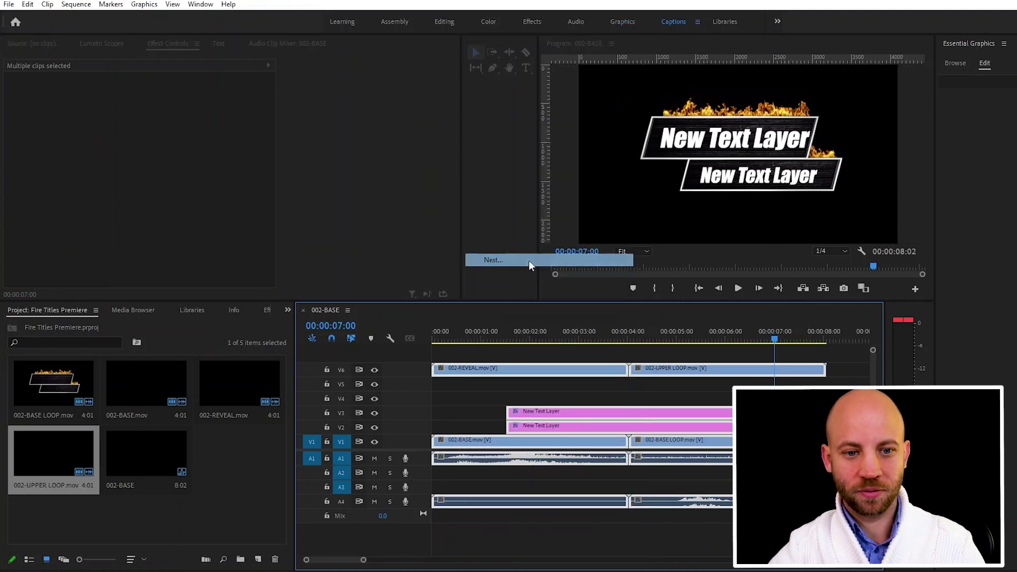
{"action": "left_click", "coordinate": [529, 300]}
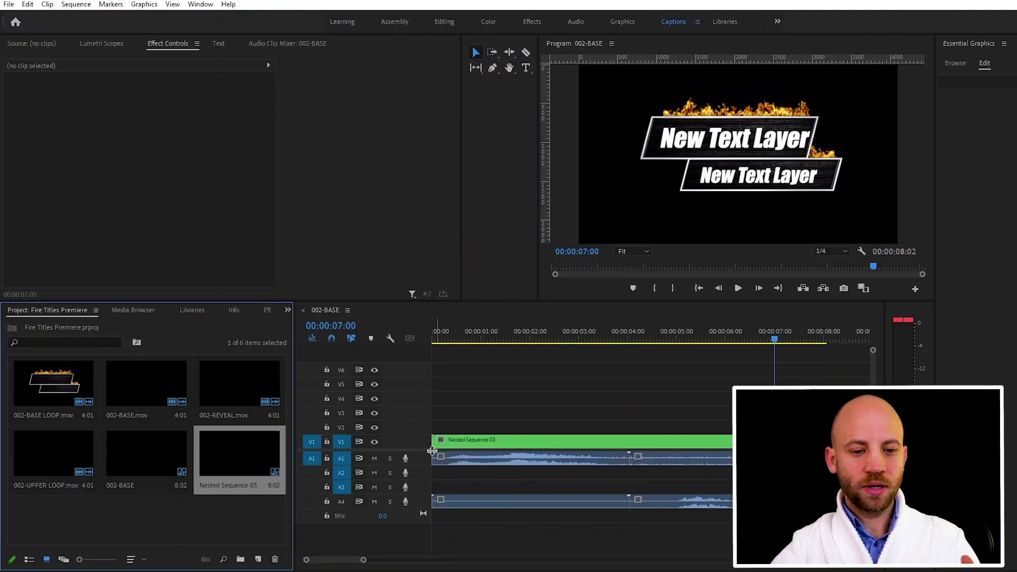
{"action": "left_click_drag", "start_coordinate": [464, 442], "coordinate": [464, 416]}
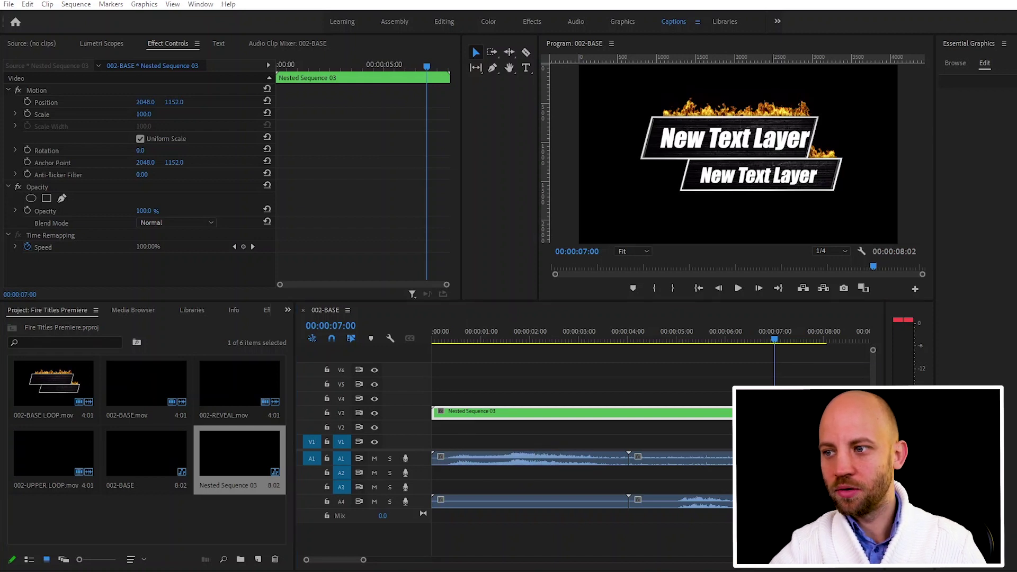
Place the hazelnut stock video on V1 beneath the nested title.
{"action": "left_click_drag", "start_coordinate": [731, 466], "coordinate": [433, 439]}
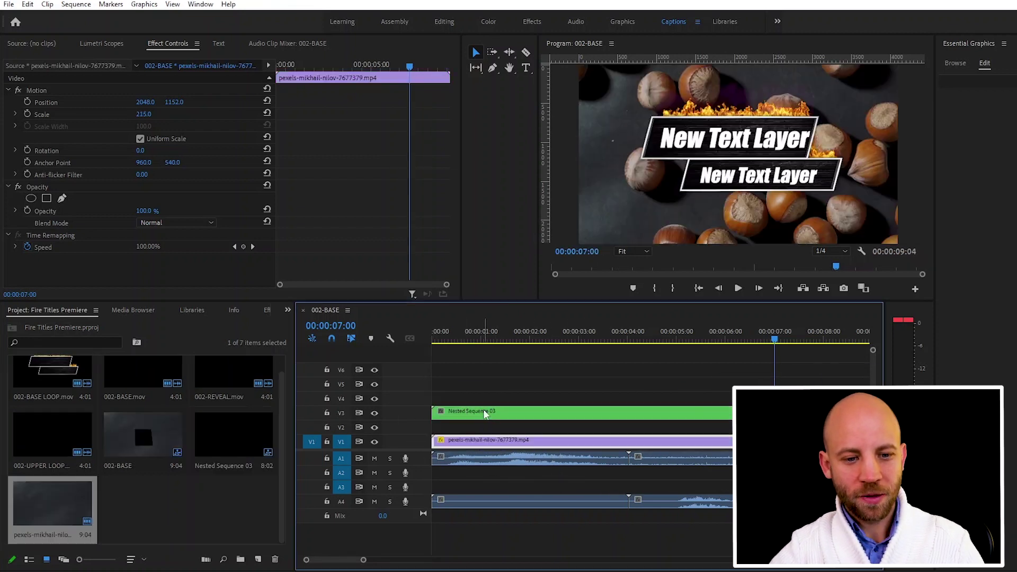
{"action": "left_click", "coordinate": [485, 413]}
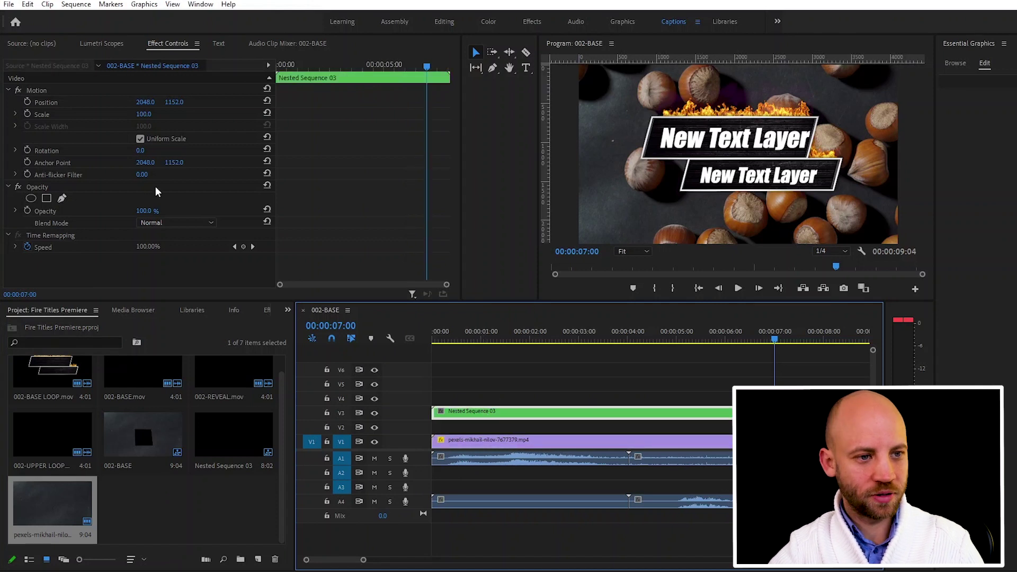
{"action": "left_click", "coordinate": [148, 122]}
Scale the nested title to 69 and position it lower-left at 896.7, 1912.6.
{"action": "mouse_move", "coordinate": [152, 115]}
{"action": "left_mouse_down"}
{"action": "mouse_move", "coordinate": [139, 115]}
{"action": "mouse_move", "coordinate": [152, 115]}
{"action": "left_mouse_up"}
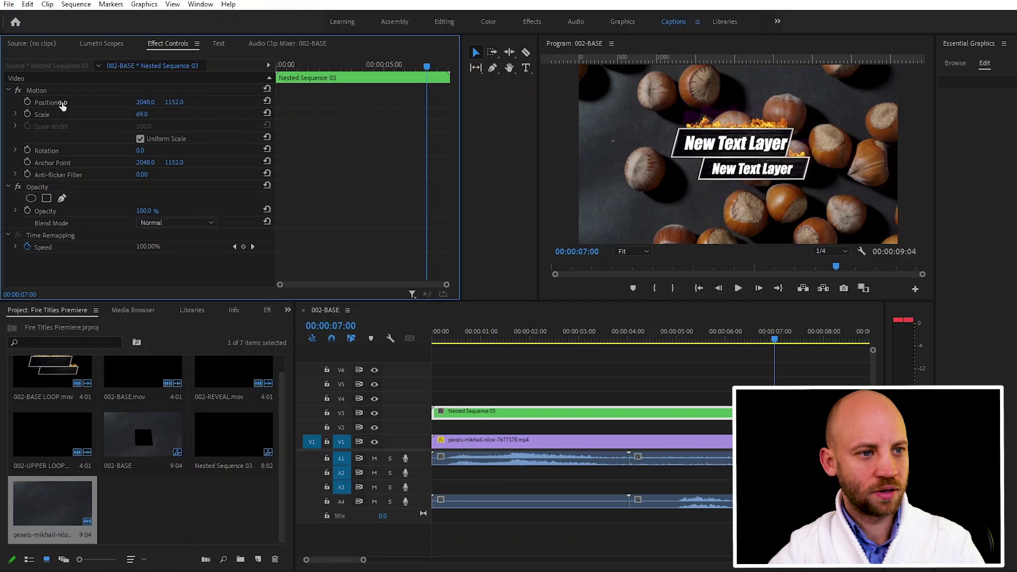
{"action": "left_click", "coordinate": [48, 105]}
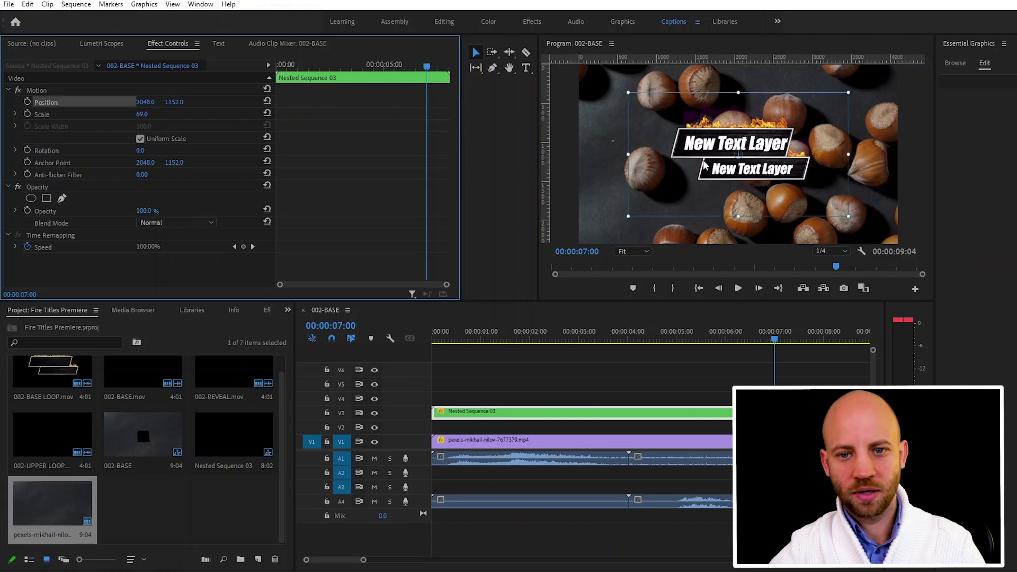
{"action": "left_click_drag", "start_coordinate": [638, 175], "coordinate": [630, 205]}
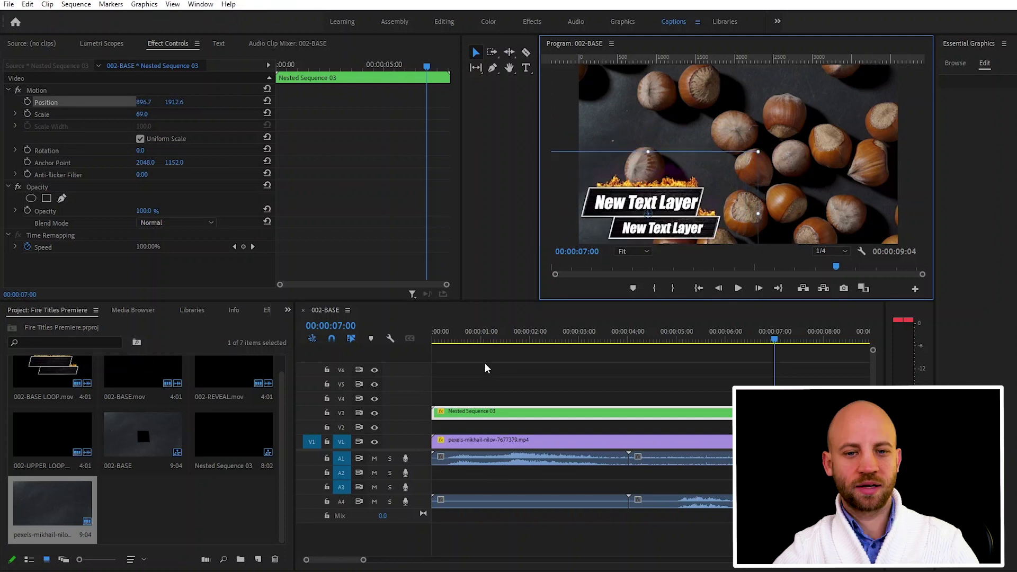
{"action": "left_click", "coordinate": [459, 334]}
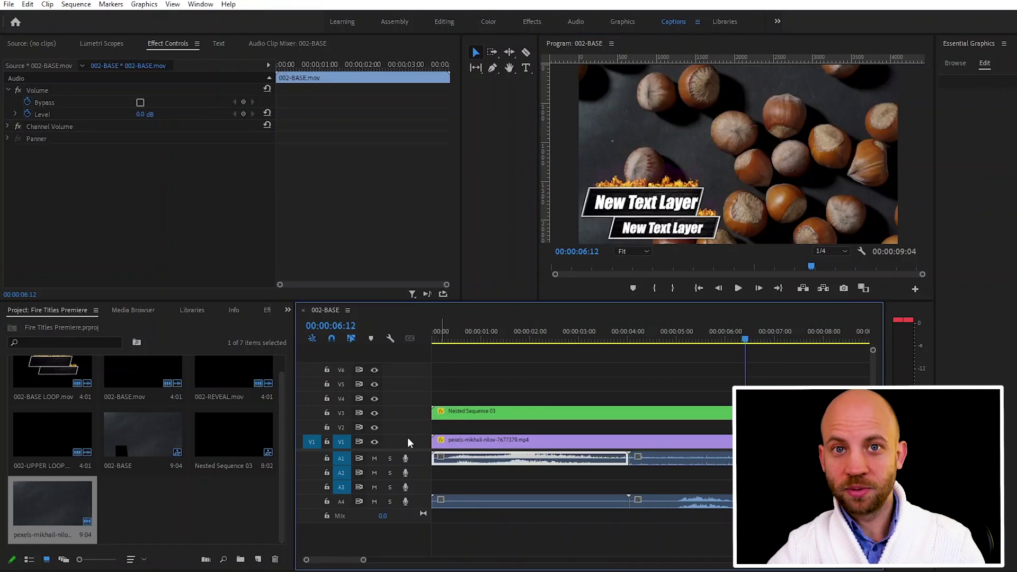